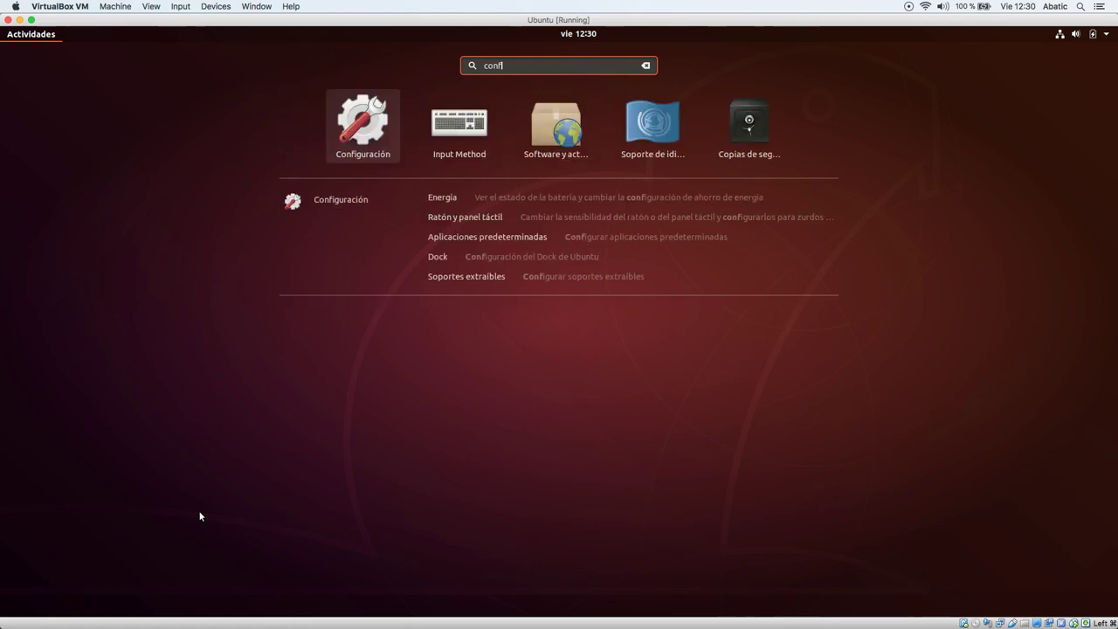
# Launch Configuración and go to Detalles › Usuarios to view the current account.
pyautogui.press('Return')
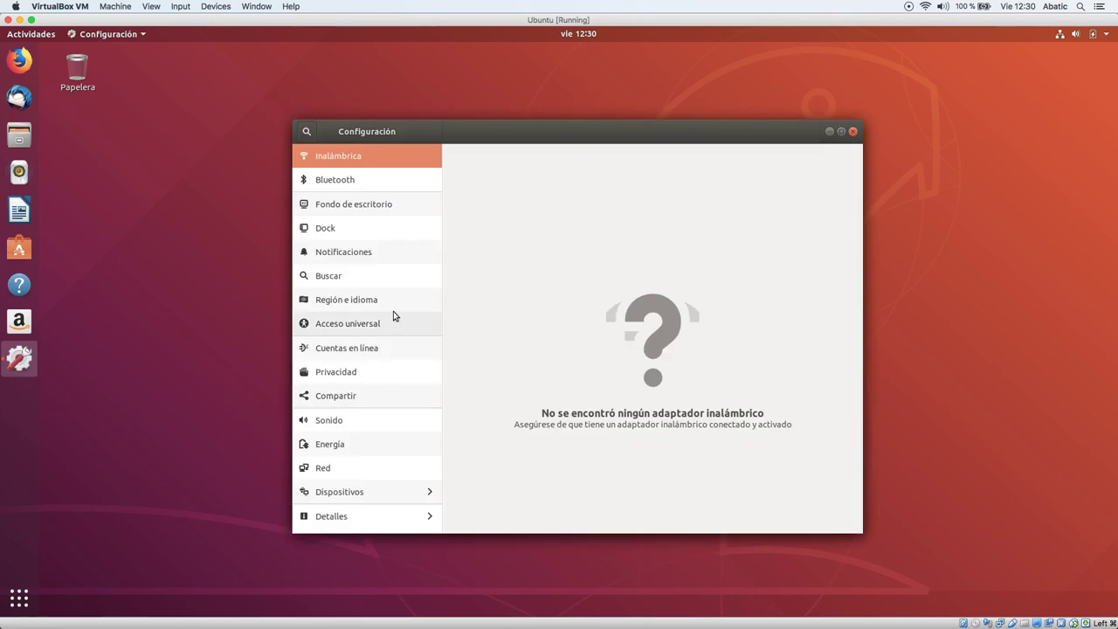
pyautogui.click(378, 514)
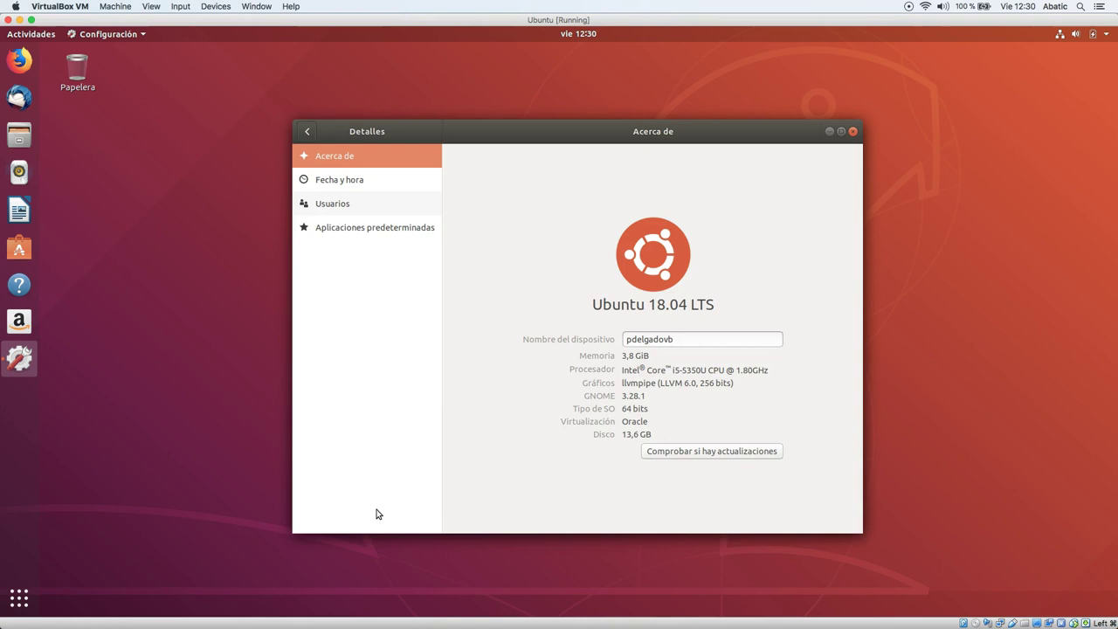
pyautogui.click(353, 208)
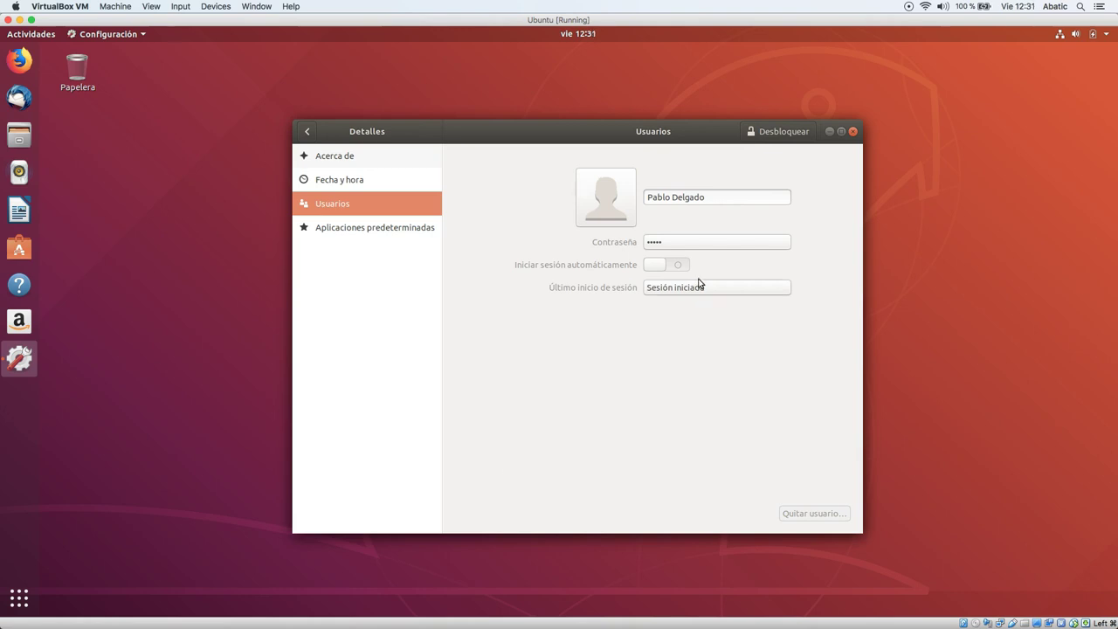
# Unlock the Usuarios panel with the administrator password and open the Añadir usuario dialog.
pyautogui.click(773, 138)
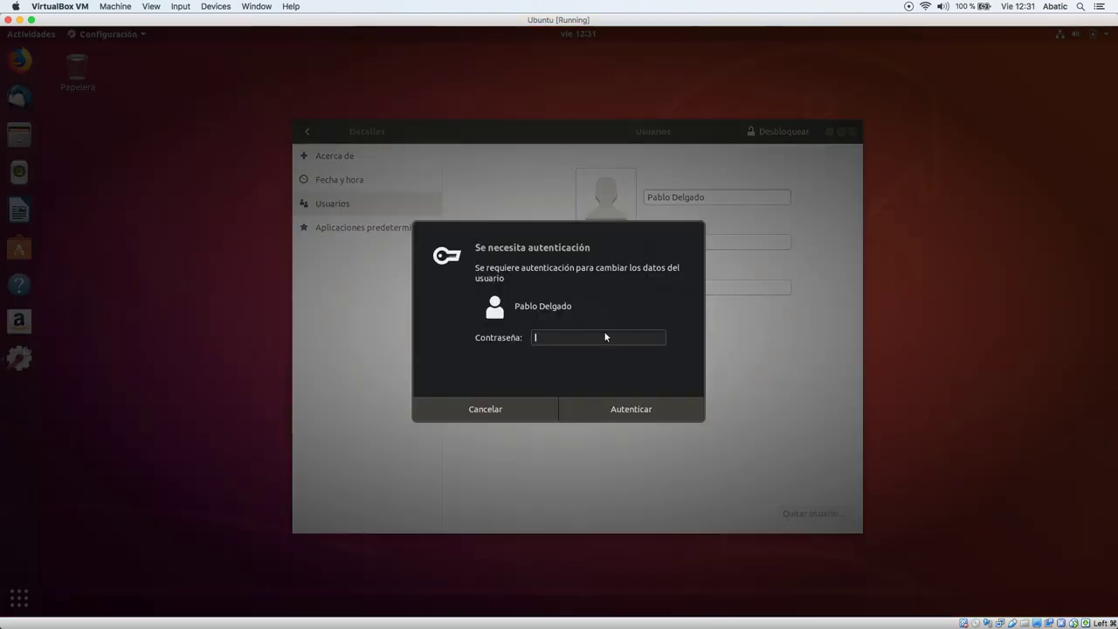
pyautogui.write('********')
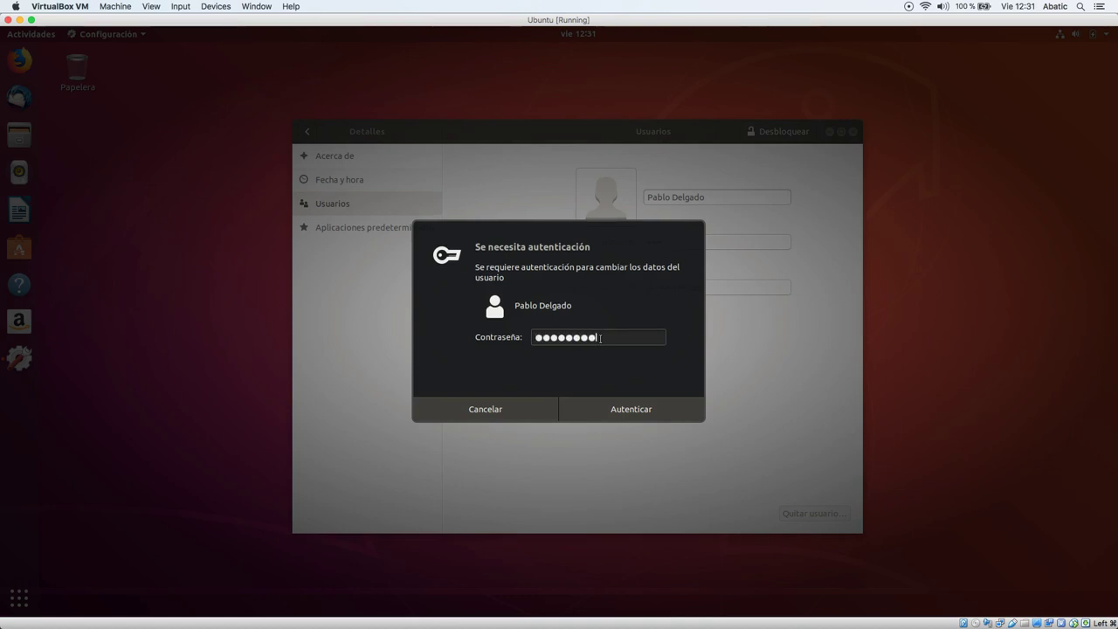
pyautogui.press('Return')
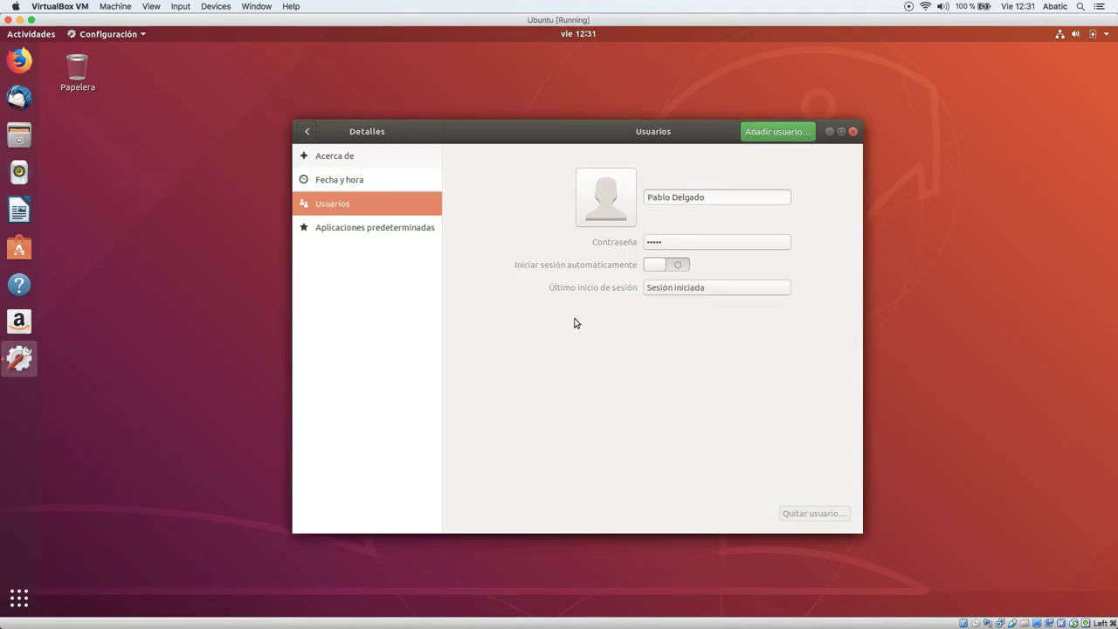
pyautogui.click(774, 136)
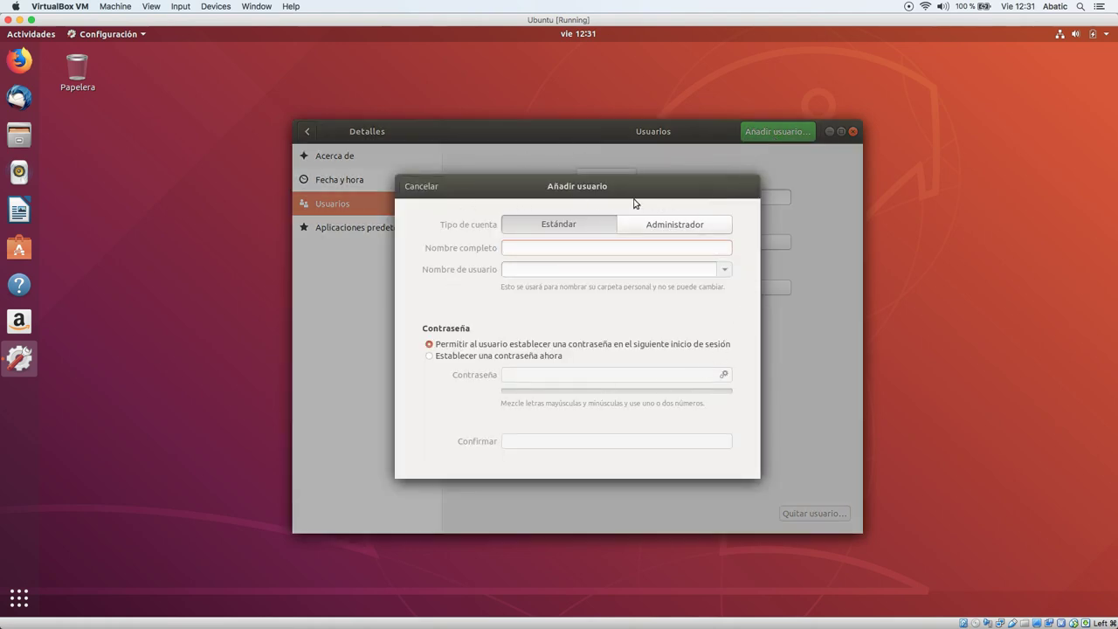
# Keep the account type on Estándar and enter the new user's full name.
pyautogui.click(551, 227)
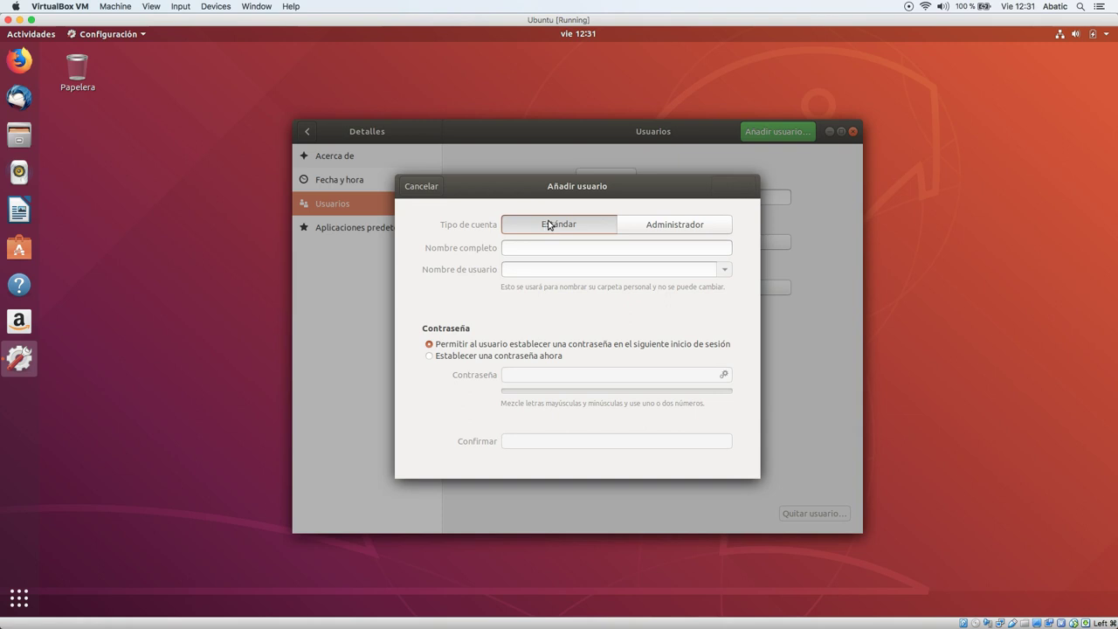
pyautogui.click(657, 234)
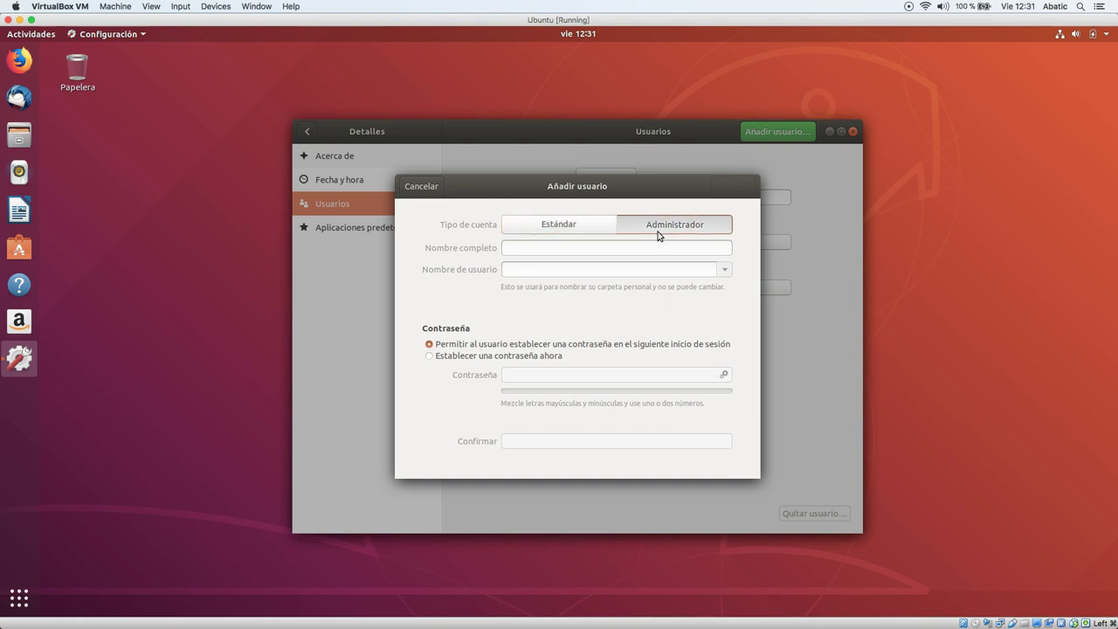
pyautogui.click(544, 229)
pyautogui.click(617, 248)
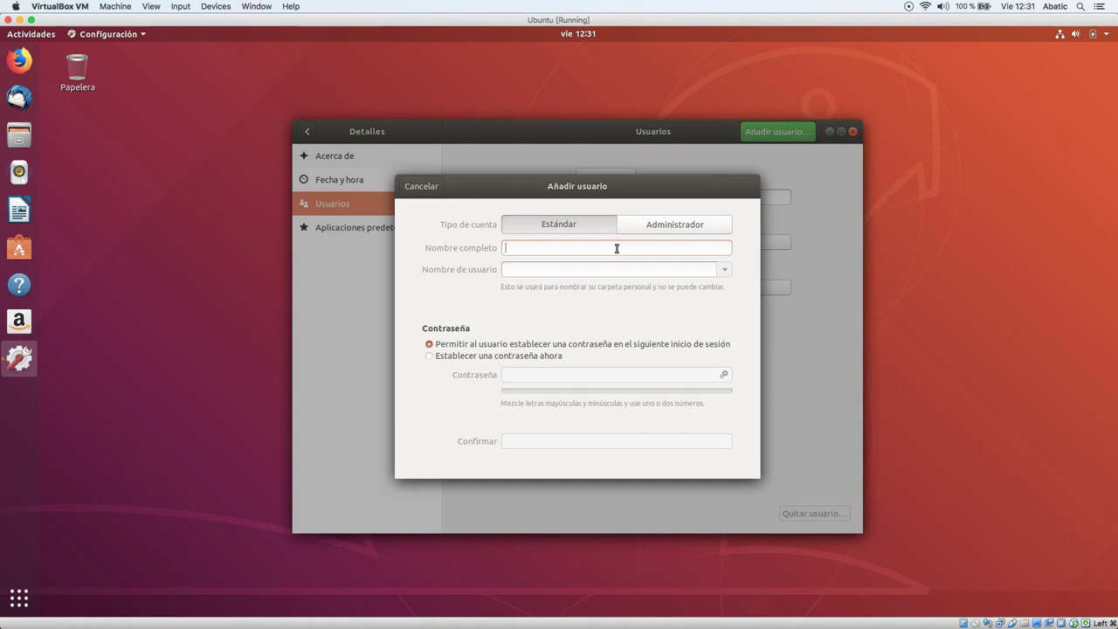
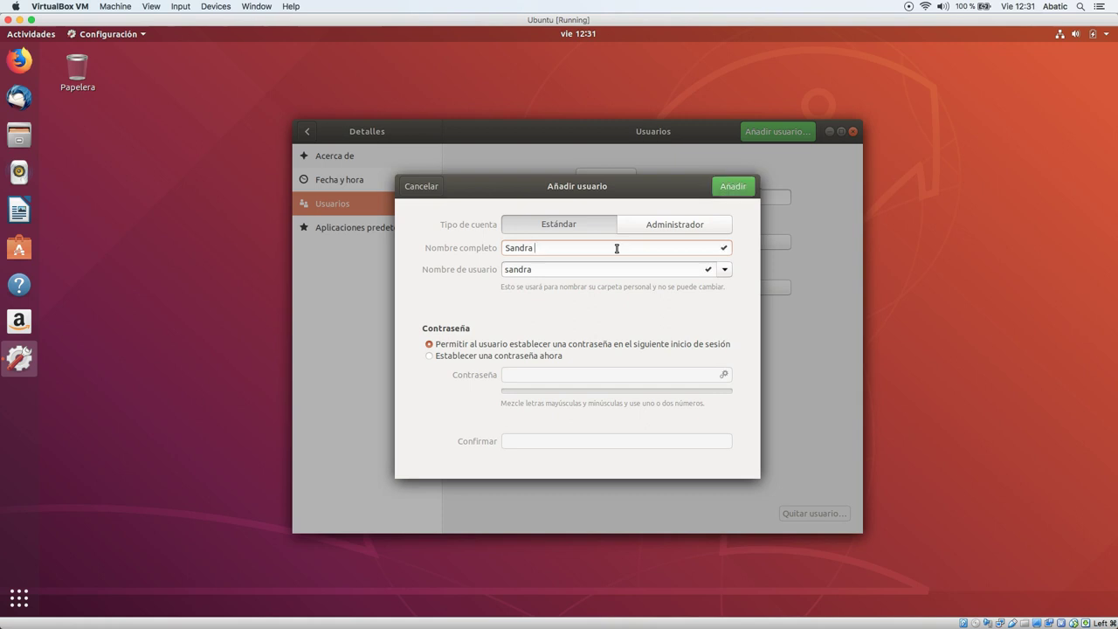
# Replace the suggested username with an available one.
pyautogui.press('Tab')
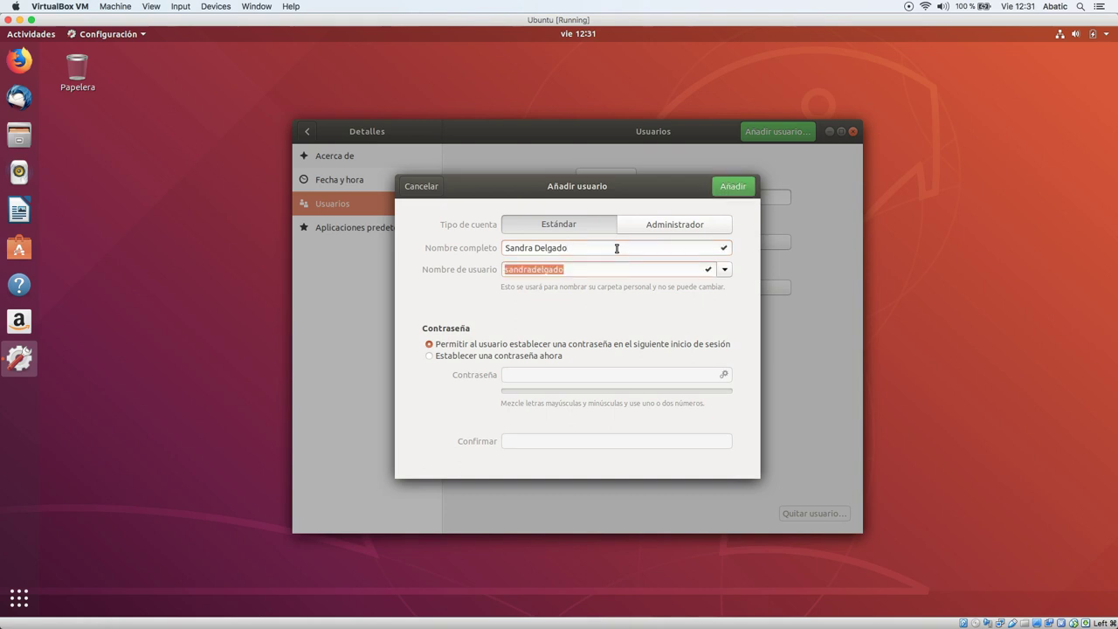
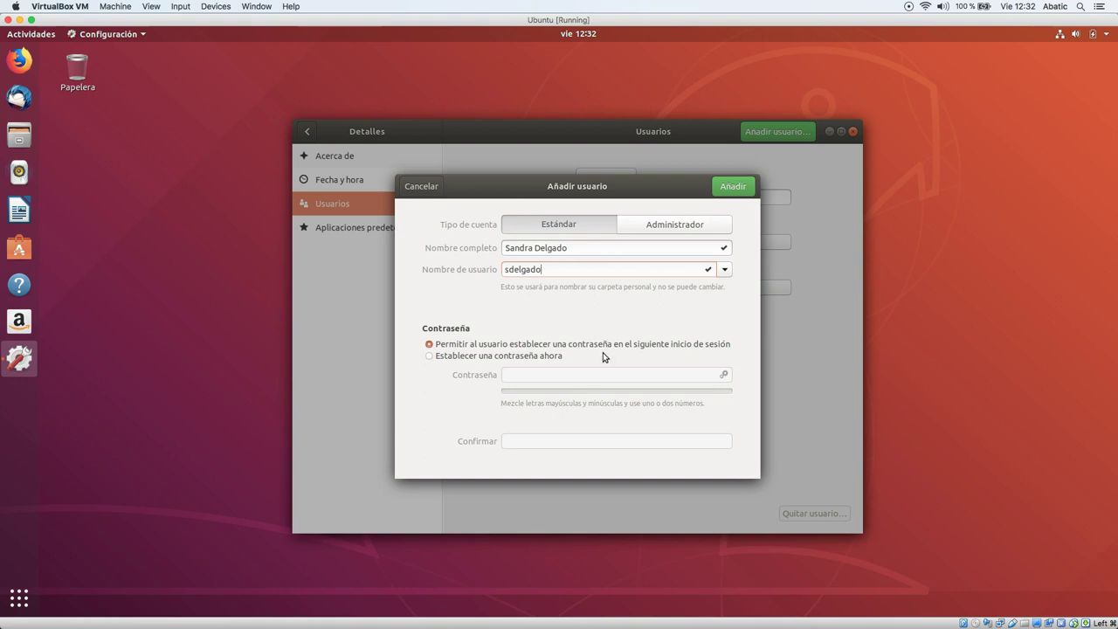
# Choose to set the password now, typing a password instead of the generated one.
pyautogui.click(557, 360)
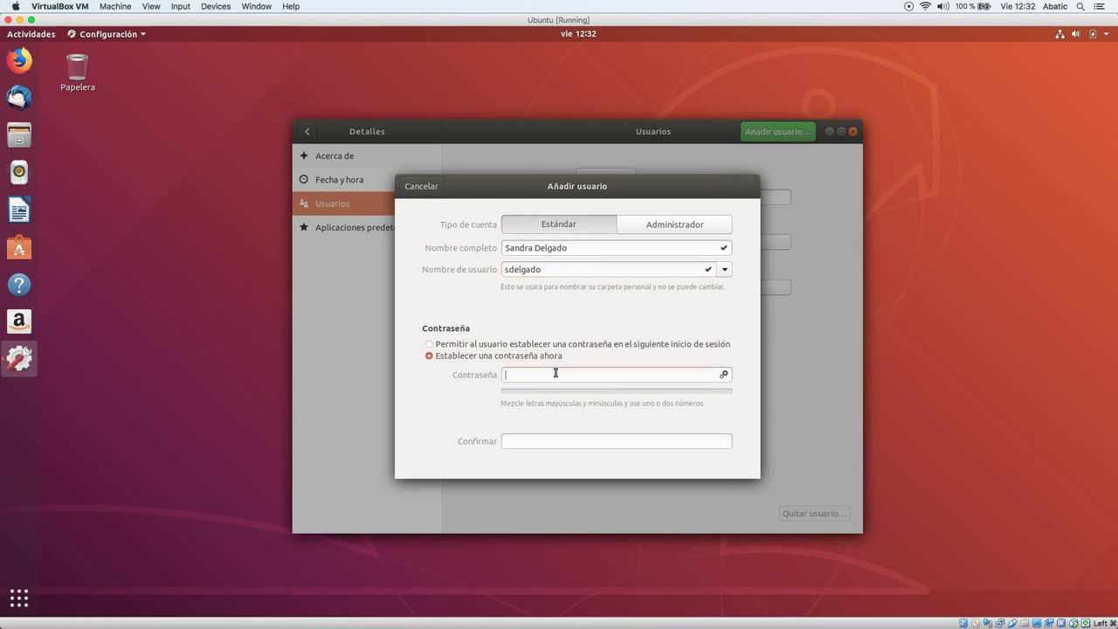
pyautogui.click(723, 373)
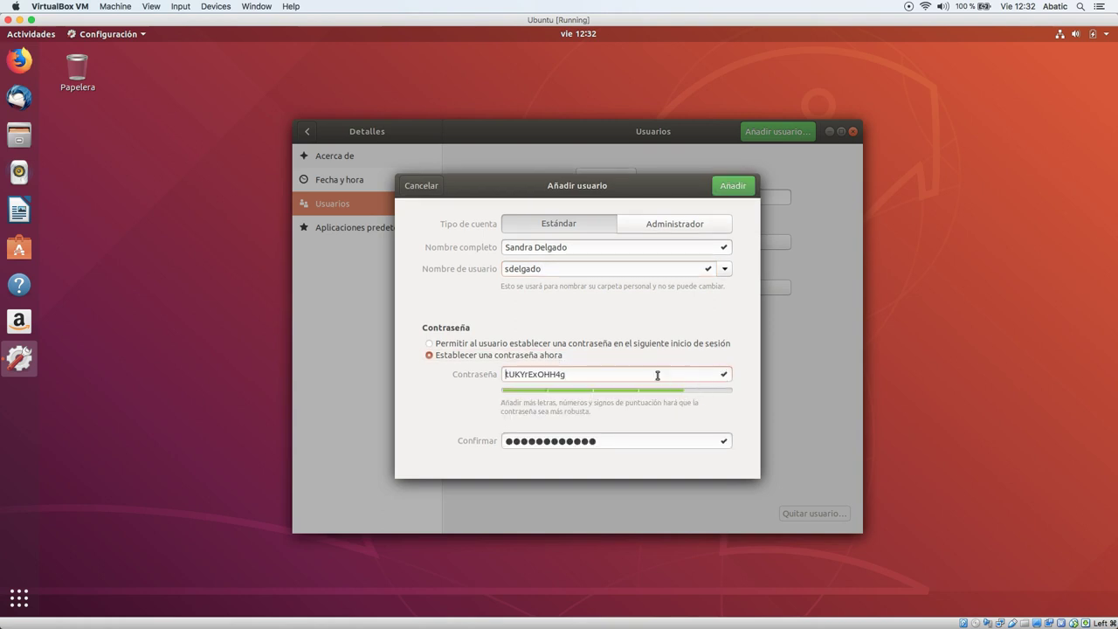
pyautogui.moveTo(562, 375); pyautogui.dragTo(503, 374)
pyautogui.press('Tab')
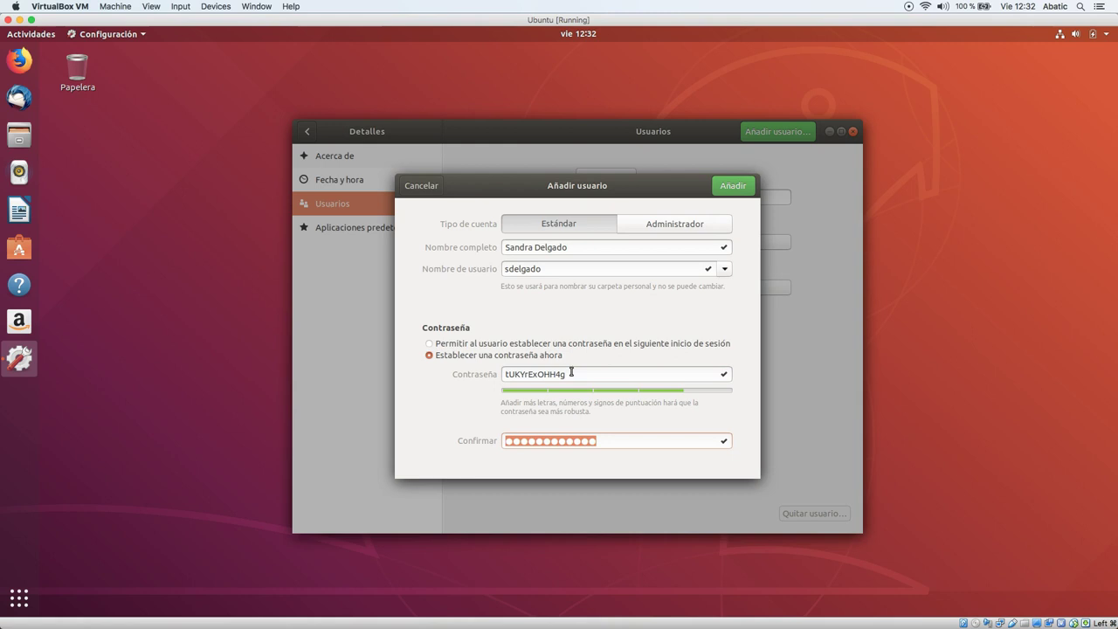
pyautogui.hotkey('shift', 'Tab')
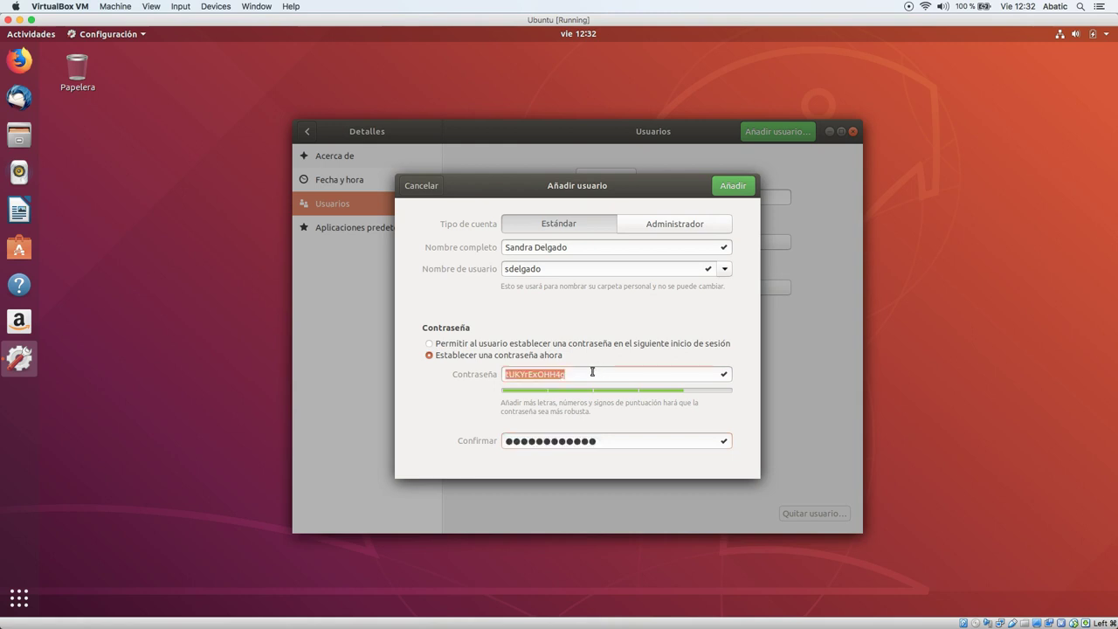
pyautogui.write('1234')
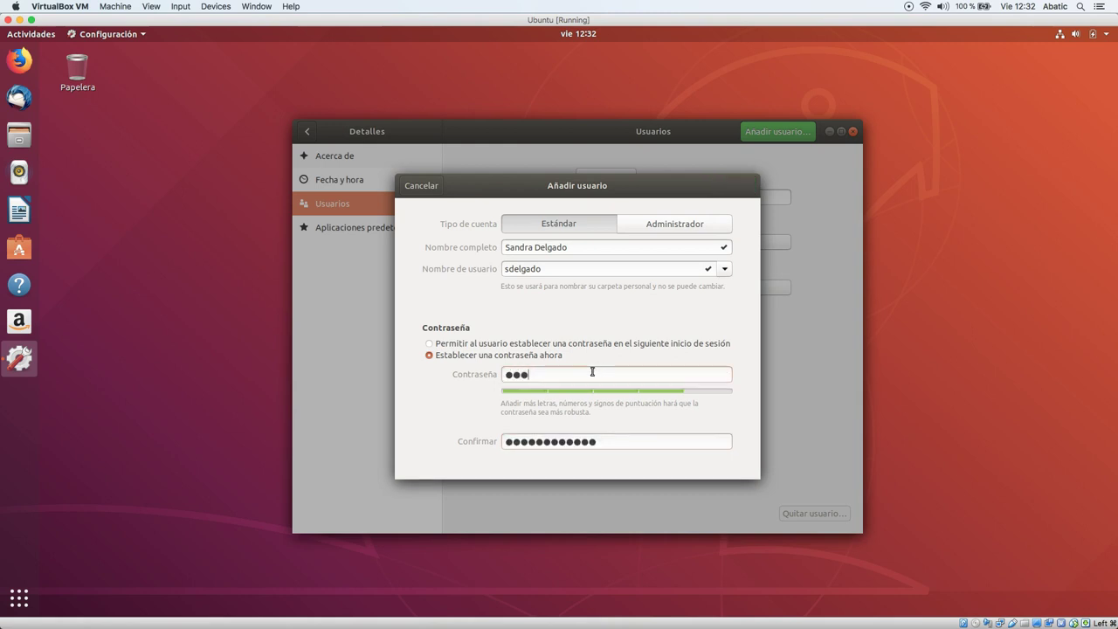
pyautogui.write('567')
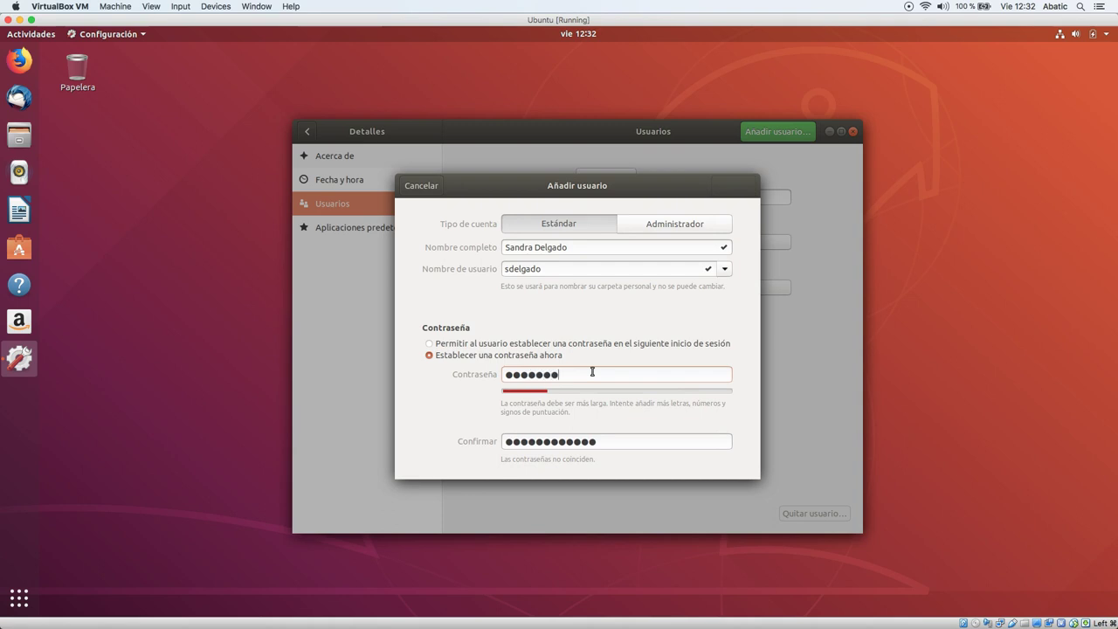
pyautogui.press('Tab')
pyautogui.write('1234567')
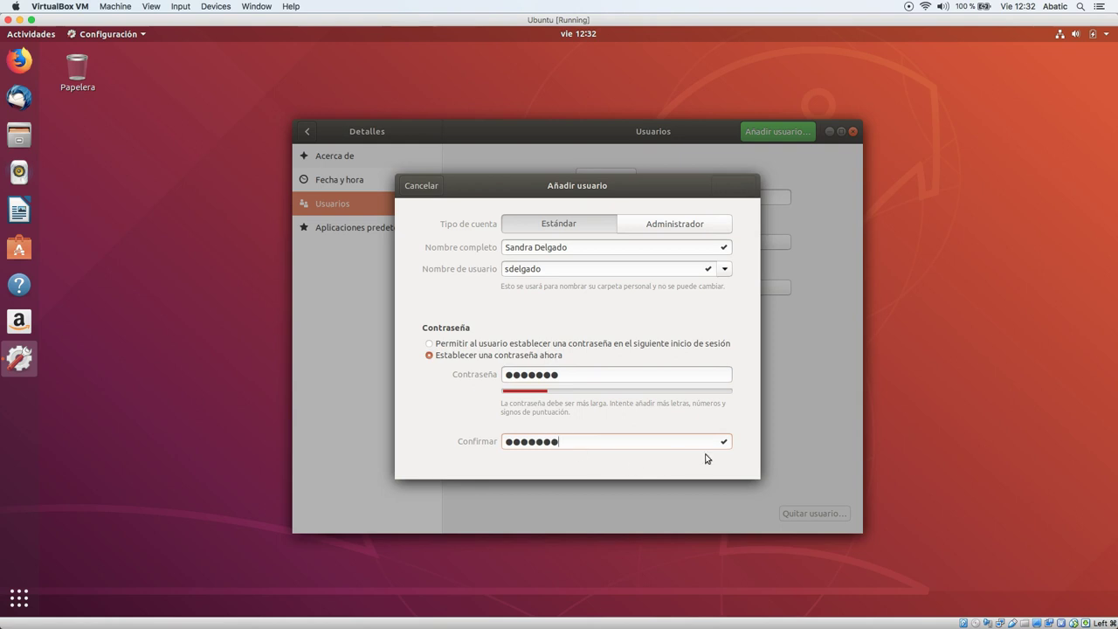
# Keep the account type Estándar and briefly try the next-login password option.
pyautogui.click(687, 234)
pyautogui.click(581, 229)
pyautogui.click(623, 440)
pyautogui.click(588, 348)
pyautogui.click(478, 360)
# Retype the password, then settle on letting the user set a password at next login.
pyautogui.click(585, 375)
pyautogui.doubleClick(581, 377)
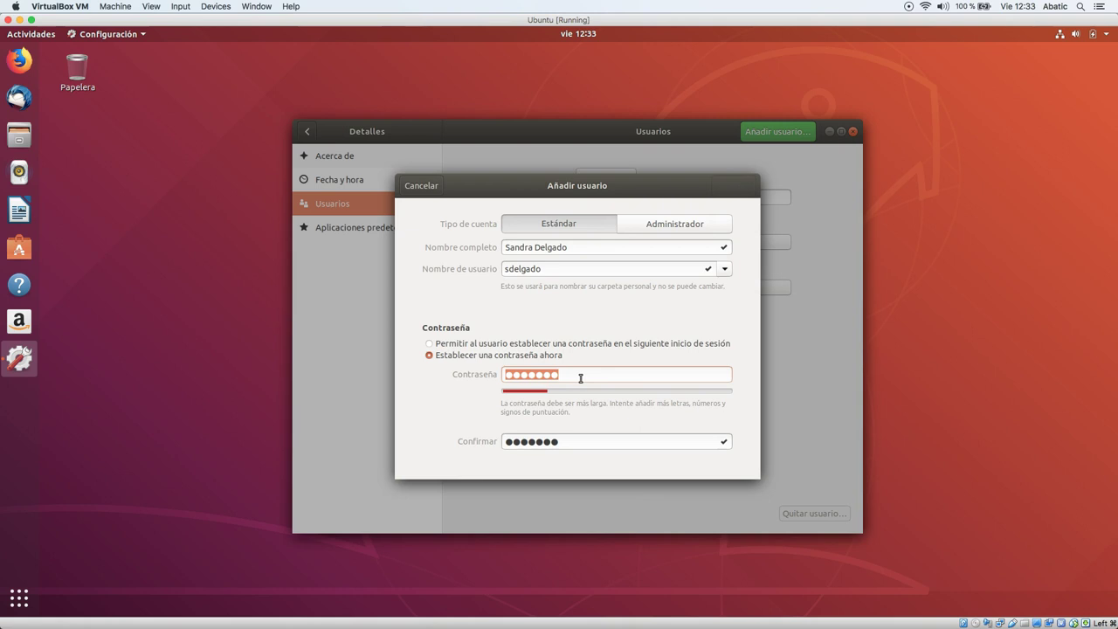
pyautogui.write('**********')
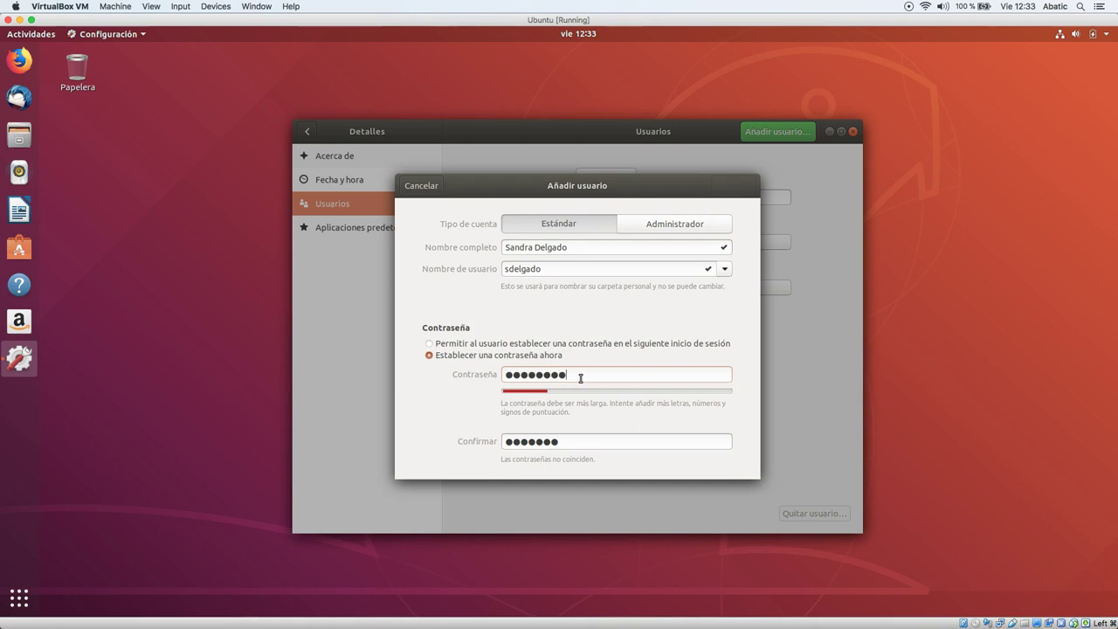
pyautogui.write('*')
pyautogui.press('Tab')
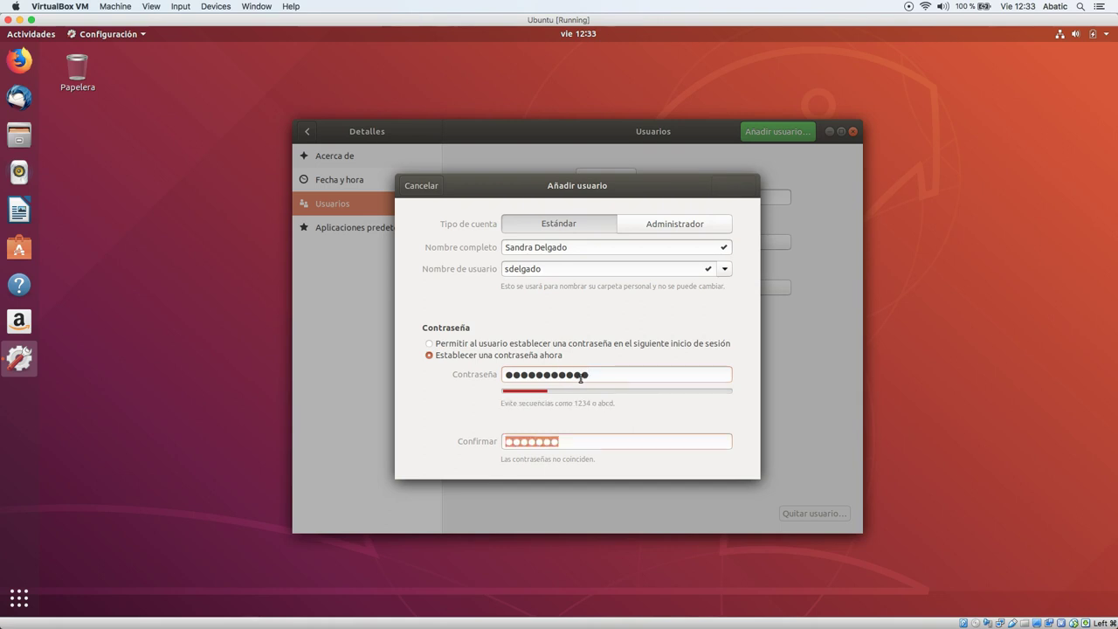
pyautogui.hotkey('shift', 'Tab')
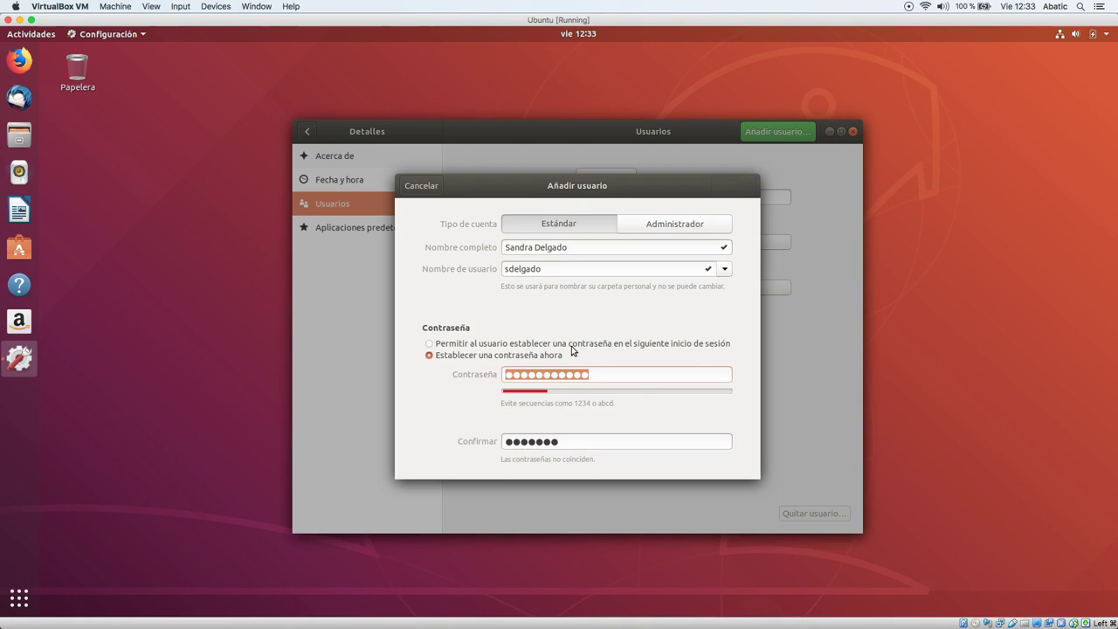
pyautogui.click(571, 346)
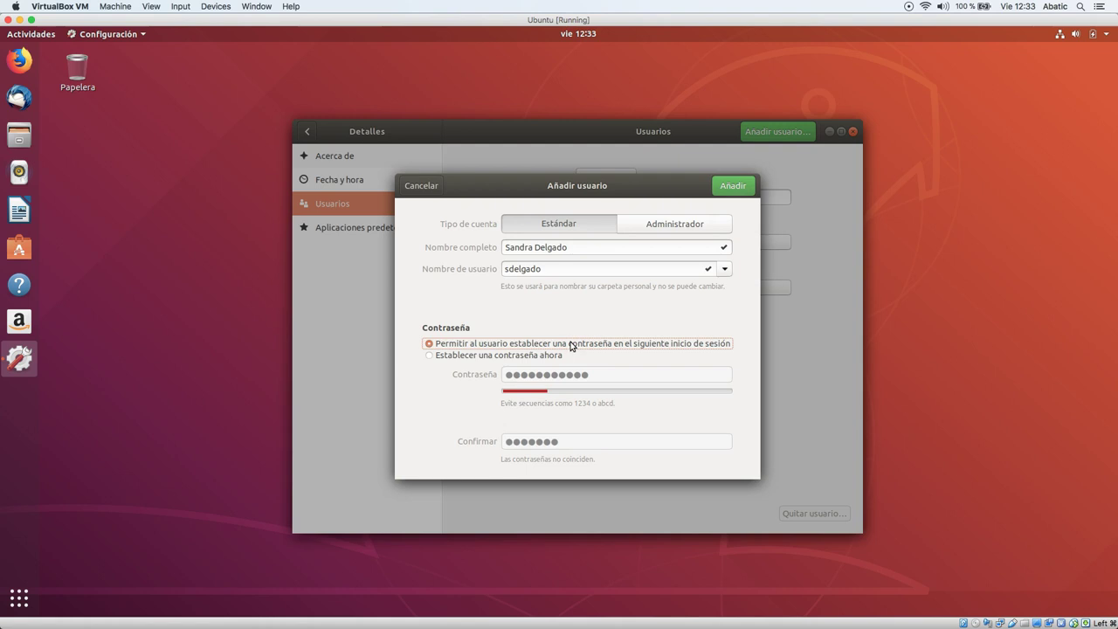
pyautogui.click(720, 189)
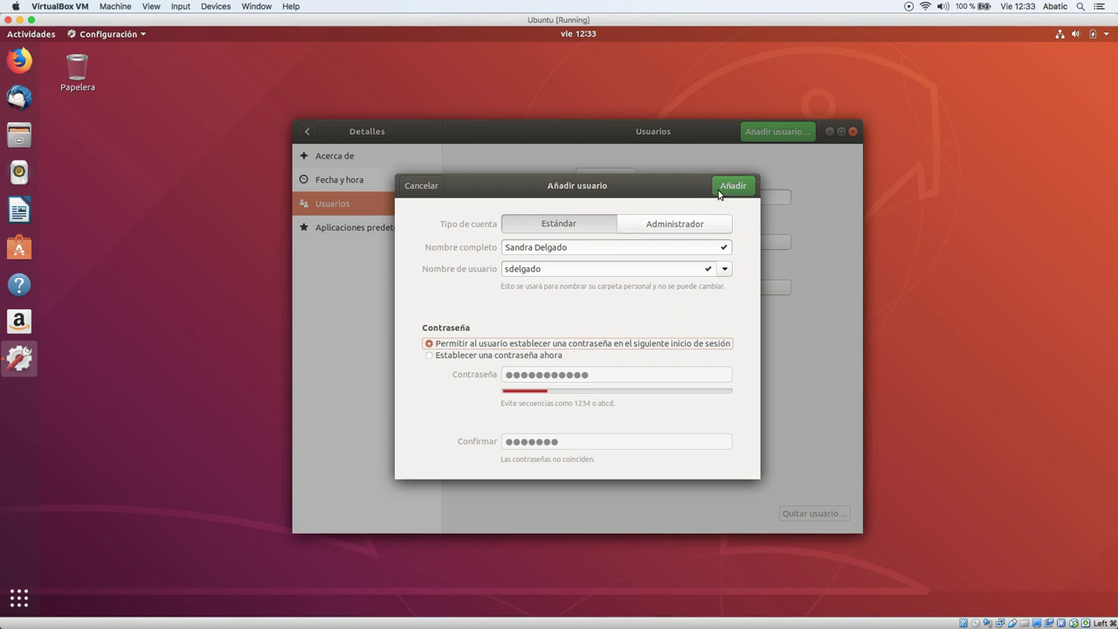
# Create the new standard account and give it the cat photo as its avatar.
pyautogui.click(730, 187)
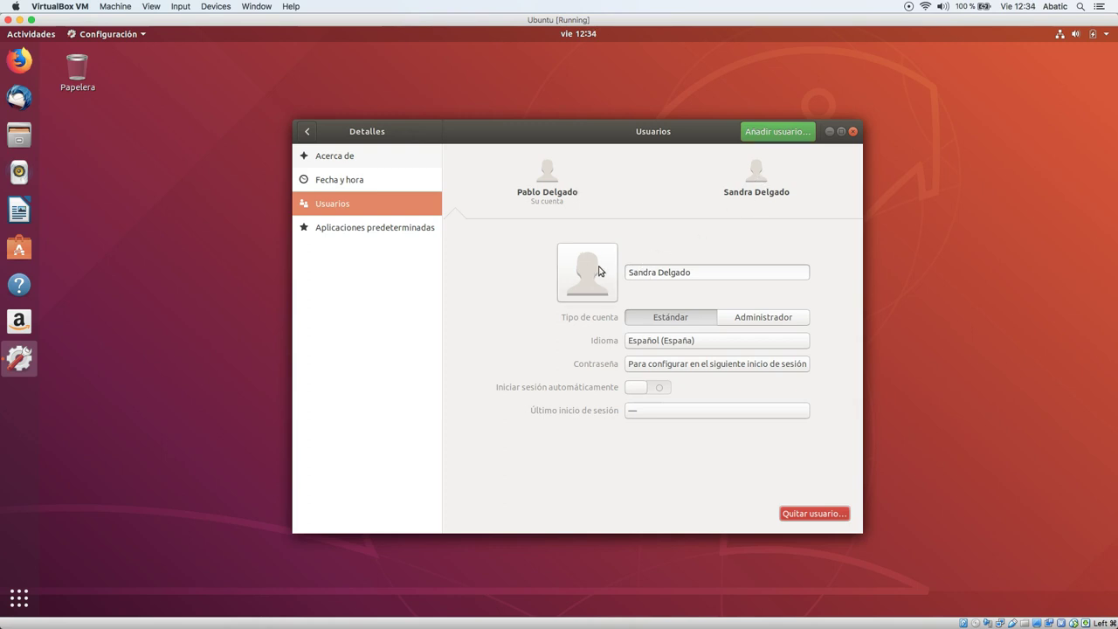
pyautogui.click(586, 292)
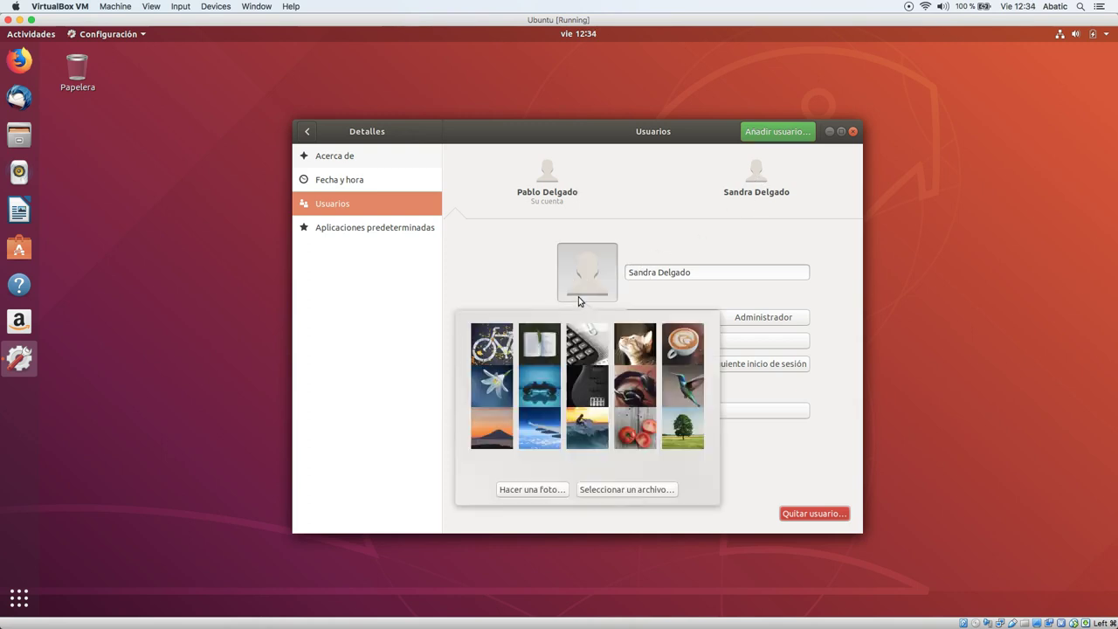
pyautogui.click(635, 347)
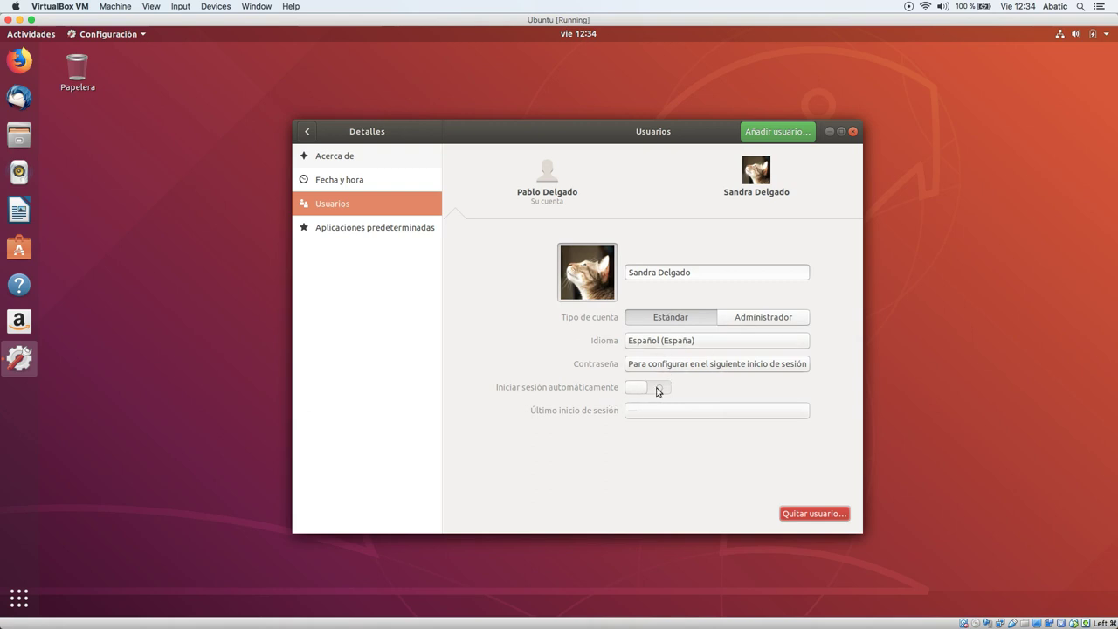
pyautogui.click(663, 416)
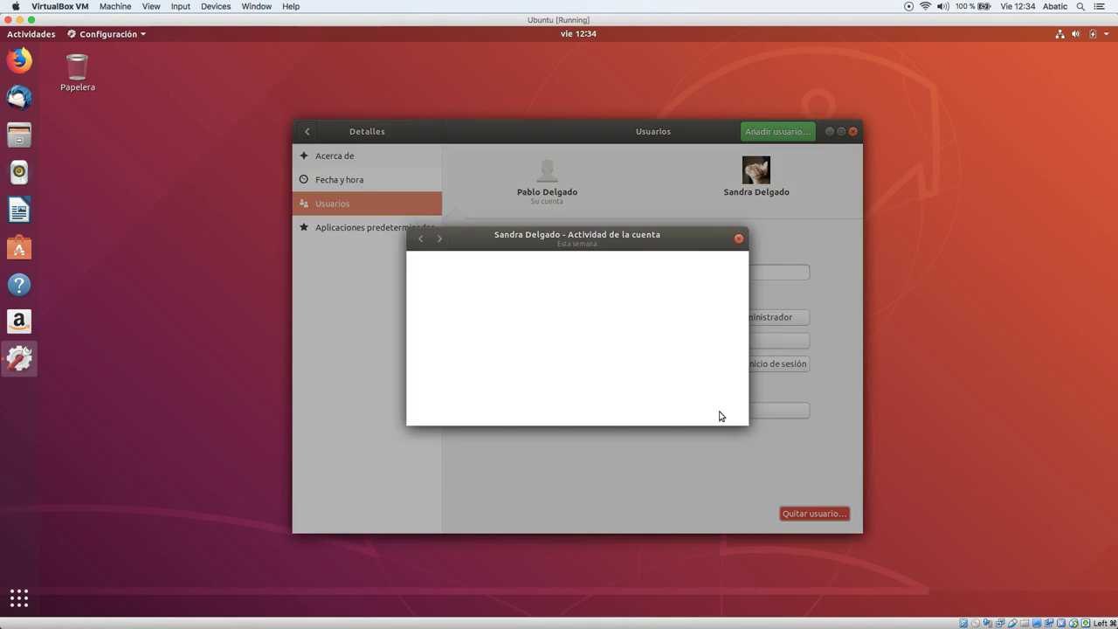
pyautogui.click(739, 240)
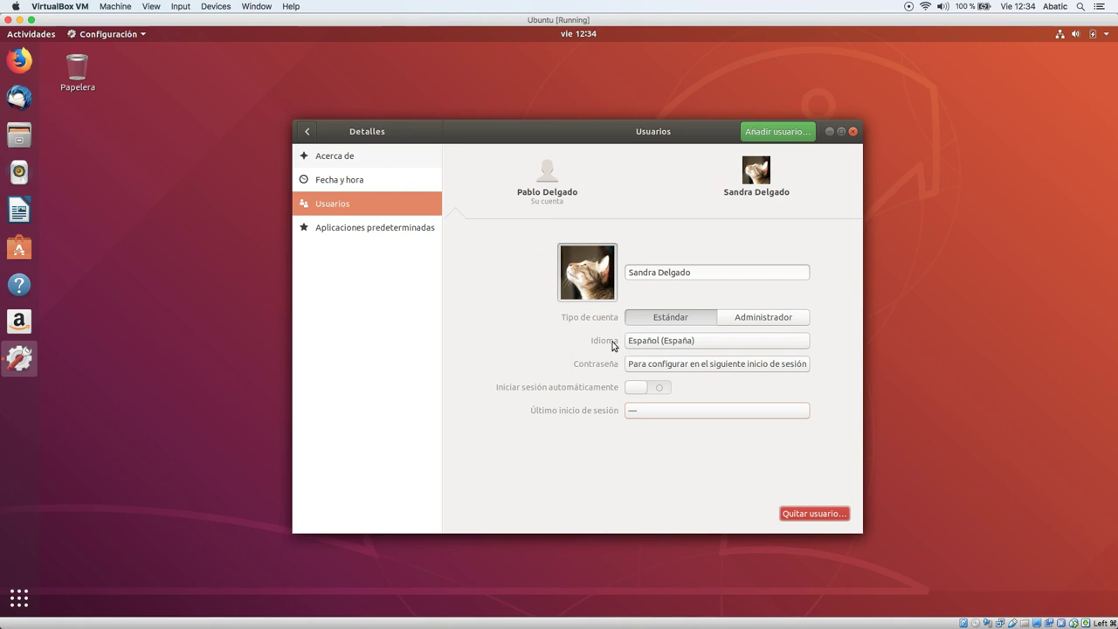
pyautogui.click(815, 519)
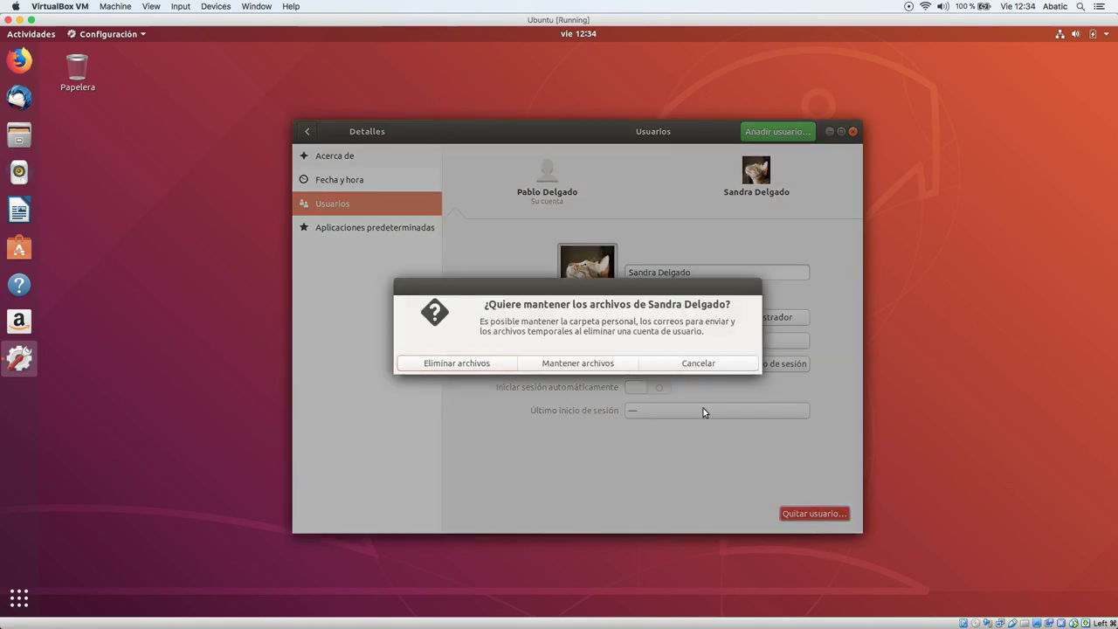
pyautogui.click(699, 368)
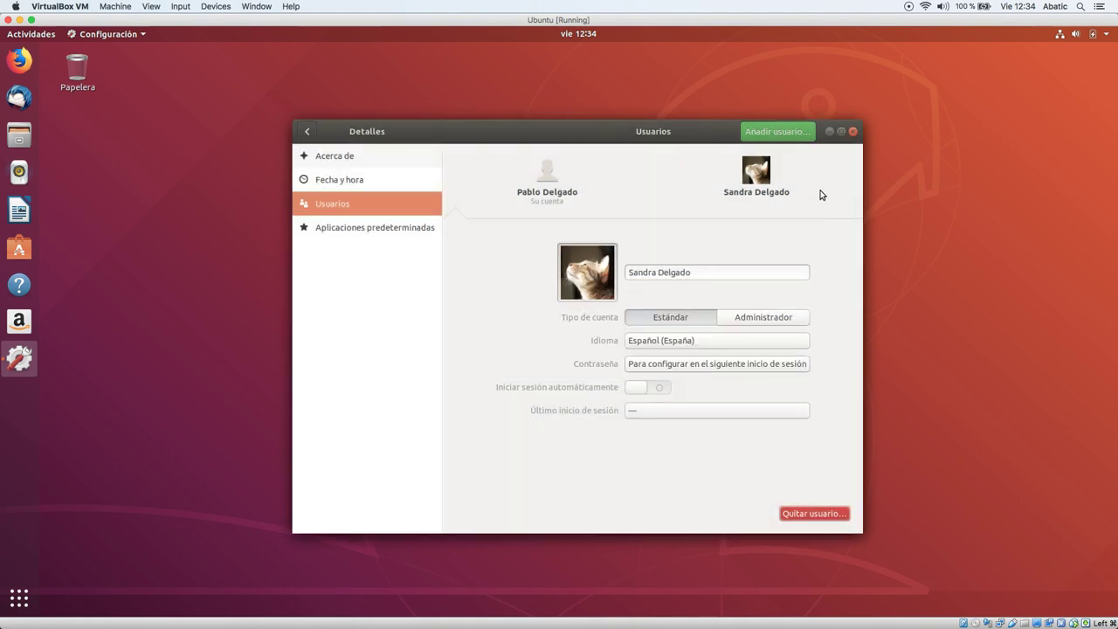